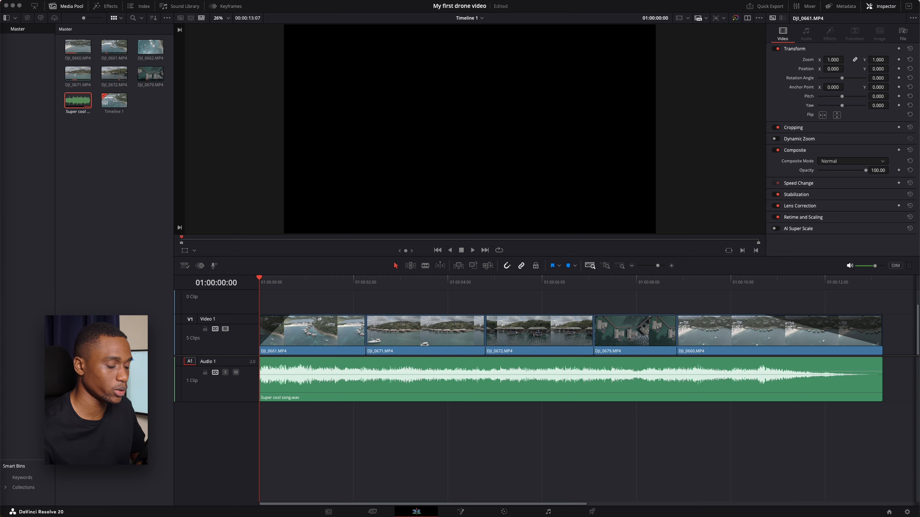
# Mute the Audio 1 music track and play back the opening drone clip without music.
pyautogui.click(237, 372)
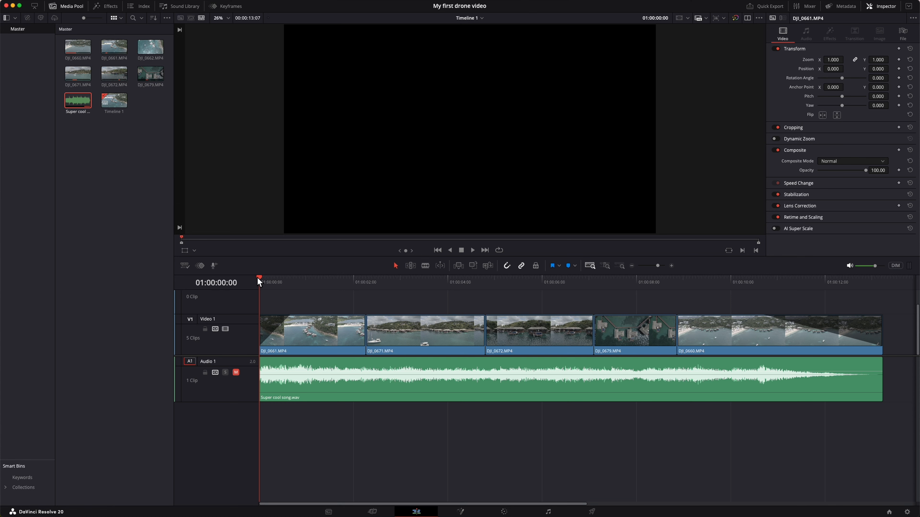
pyautogui.press('space')
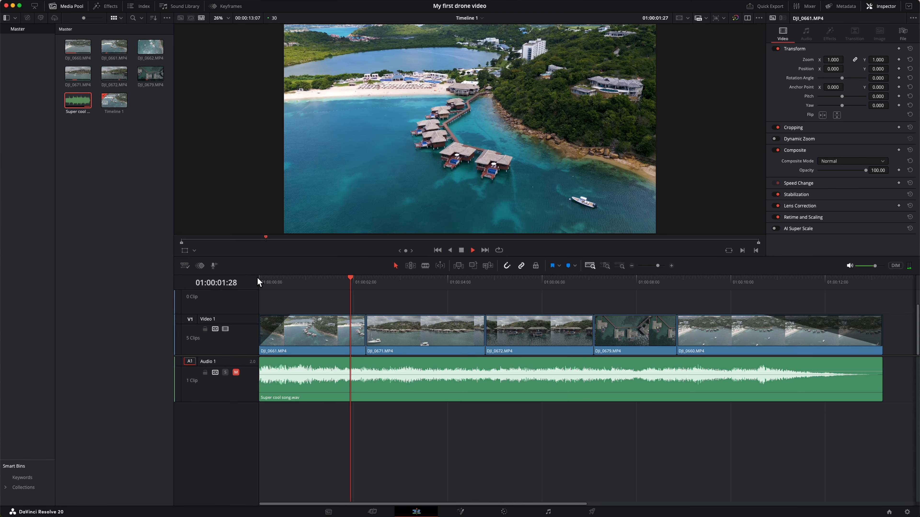
pyautogui.moveTo(288, 282); pyautogui.dragTo(289, 279)
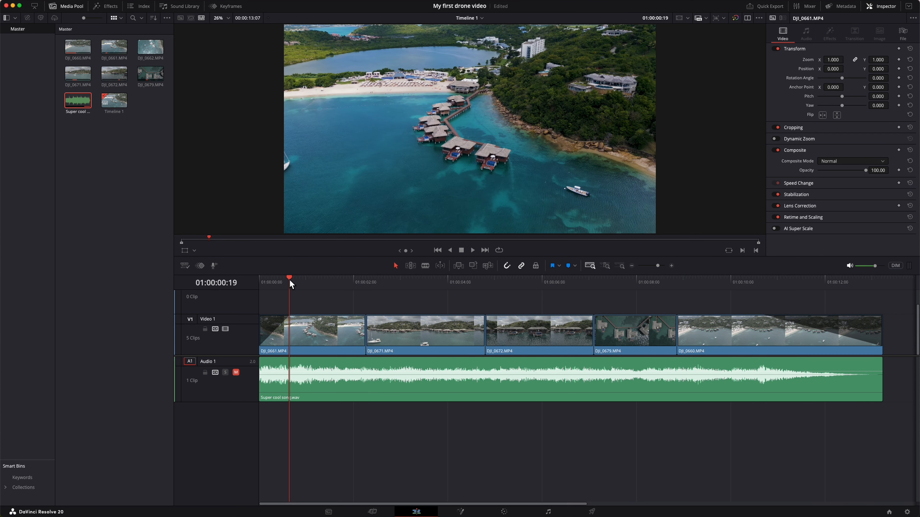
# Play through the timeline, pausing on each drone shot to judge which ambient sounds it needs.
pyautogui.press('space')
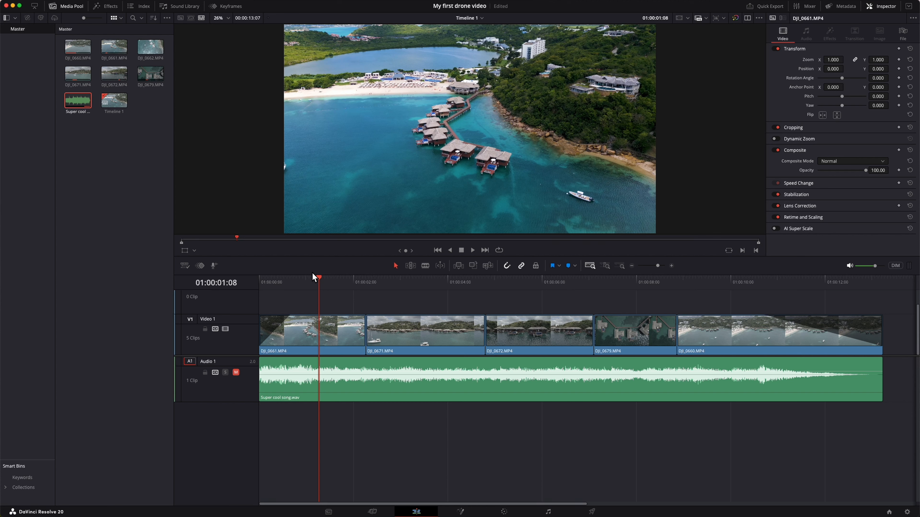
pyautogui.press('space')
pyautogui.press('space')
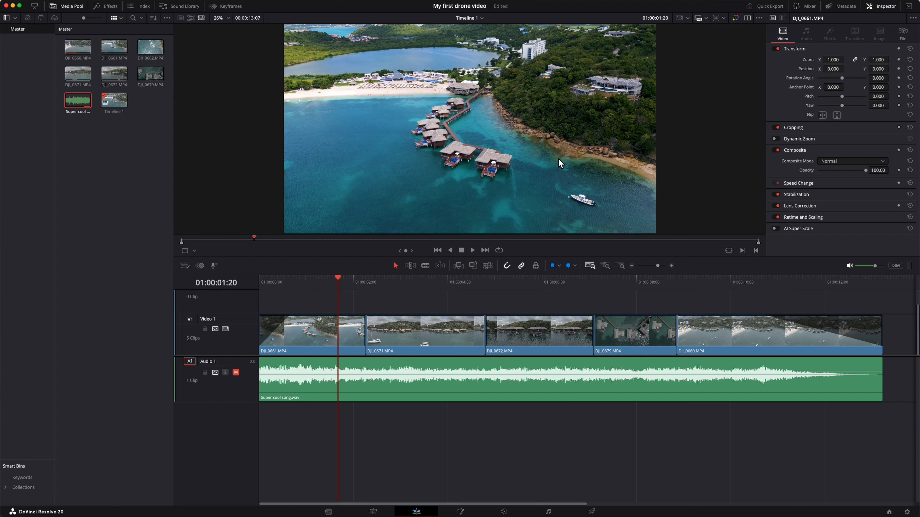
pyautogui.press('space')
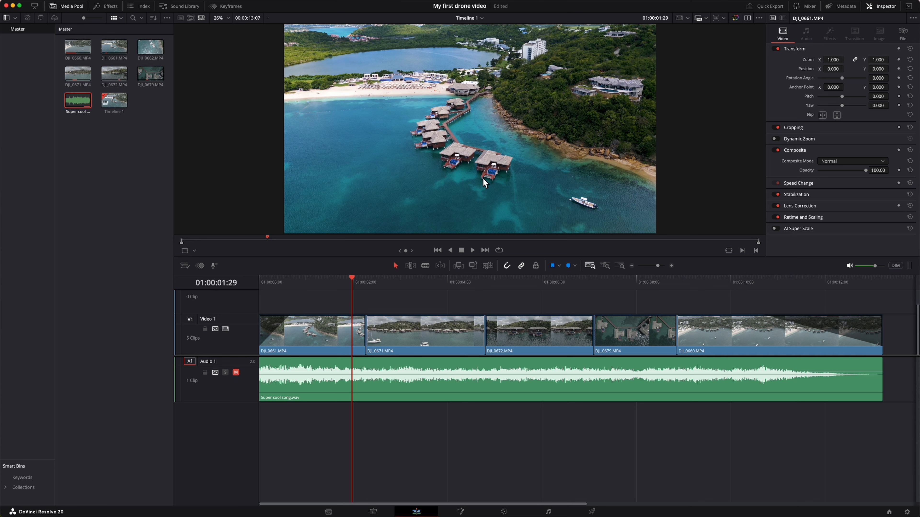
pyautogui.press('space')
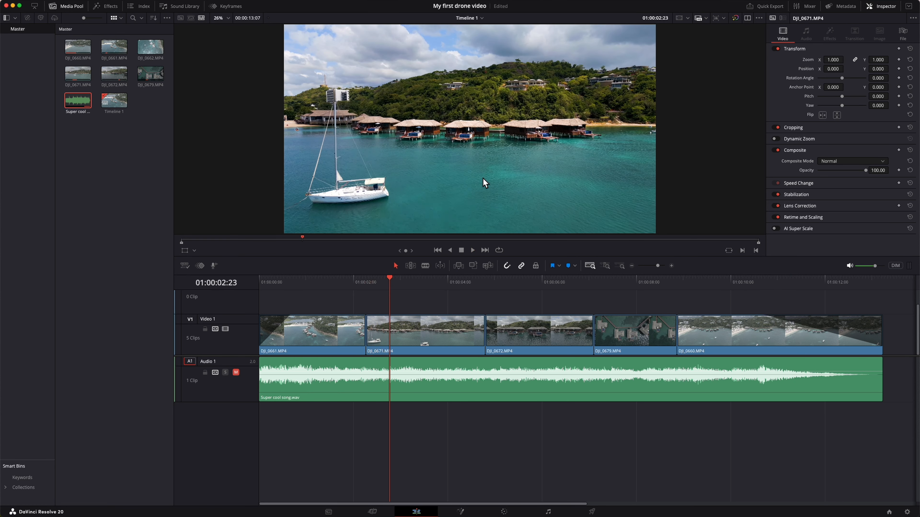
pyautogui.press('space')
pyautogui.press('space')
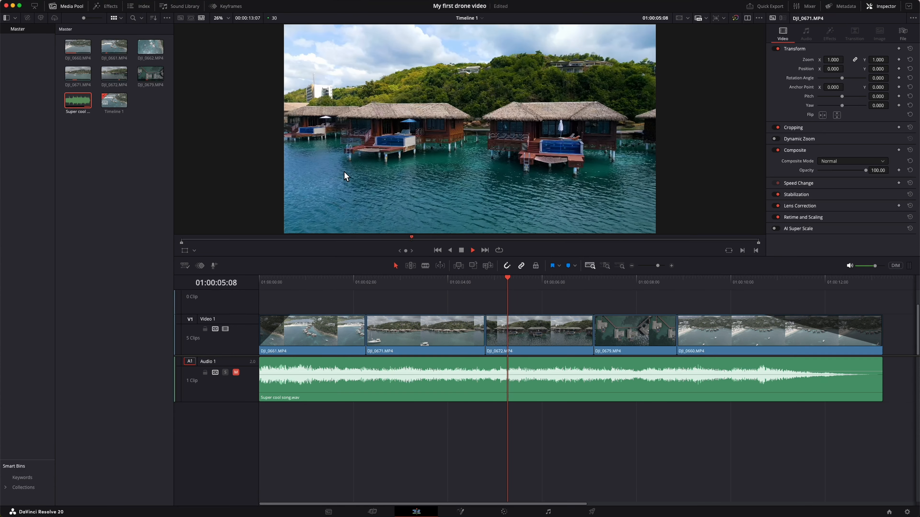
pyautogui.press('space')
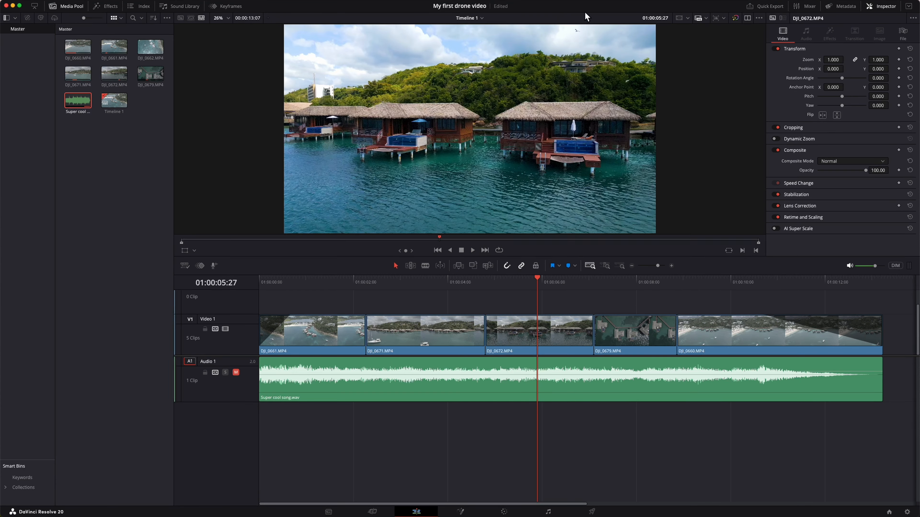
pyautogui.press('space')
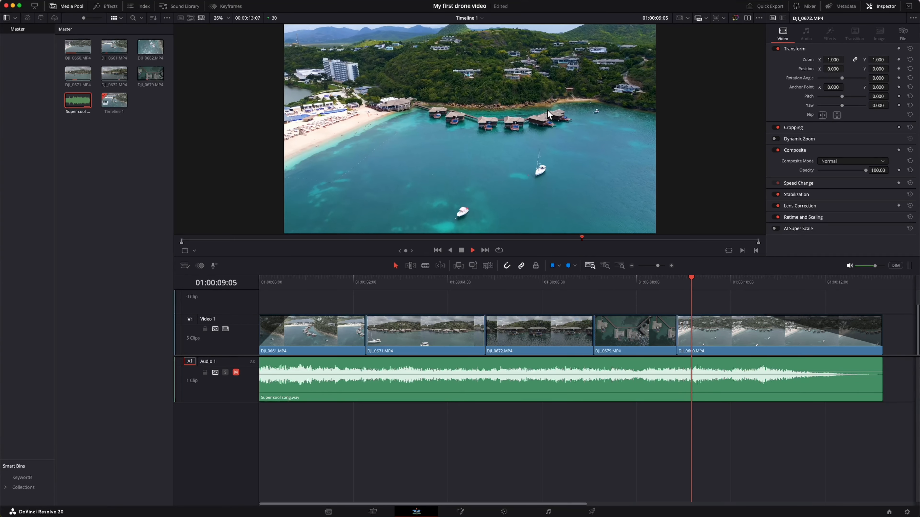
pyautogui.press('space')
pyautogui.press('space')
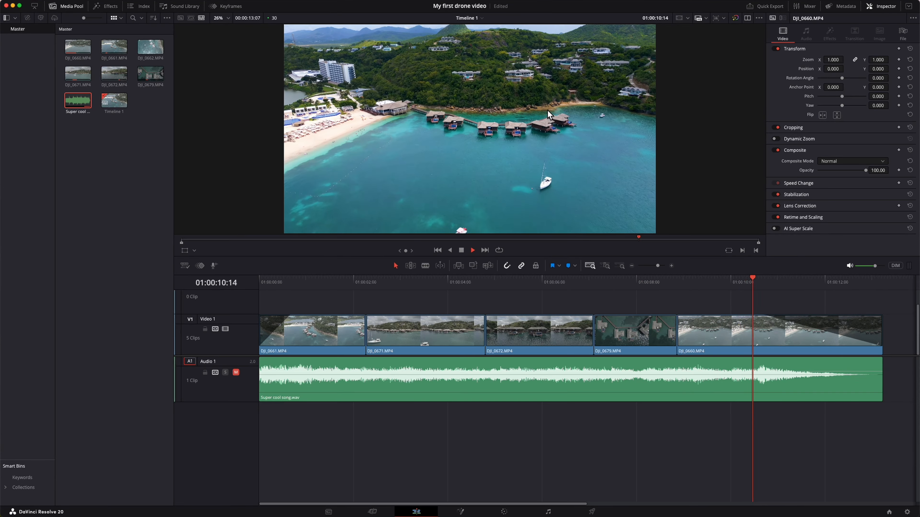
pyautogui.press('space')
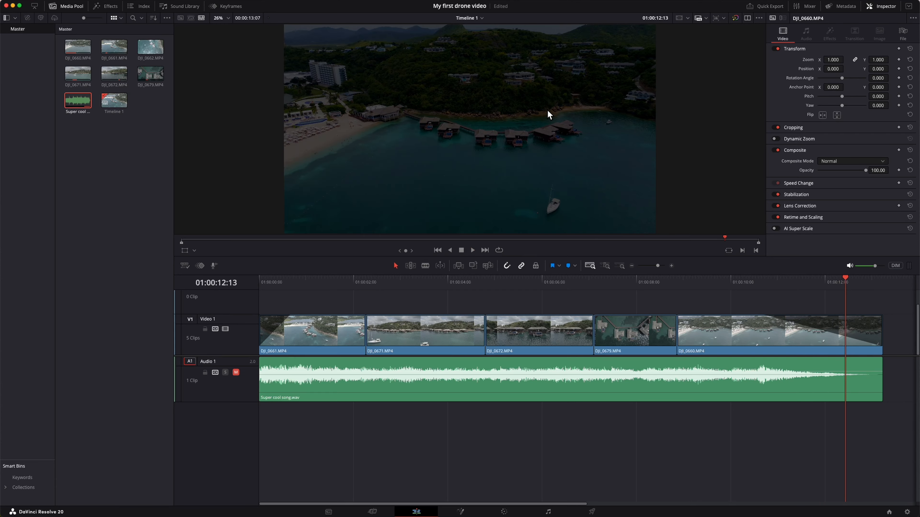
# Place Wind.mp3 on a new track under the music from the timeline start and trim it to the video's end.
pyautogui.moveTo(443, 279); pyautogui.dragTo(291, 279)
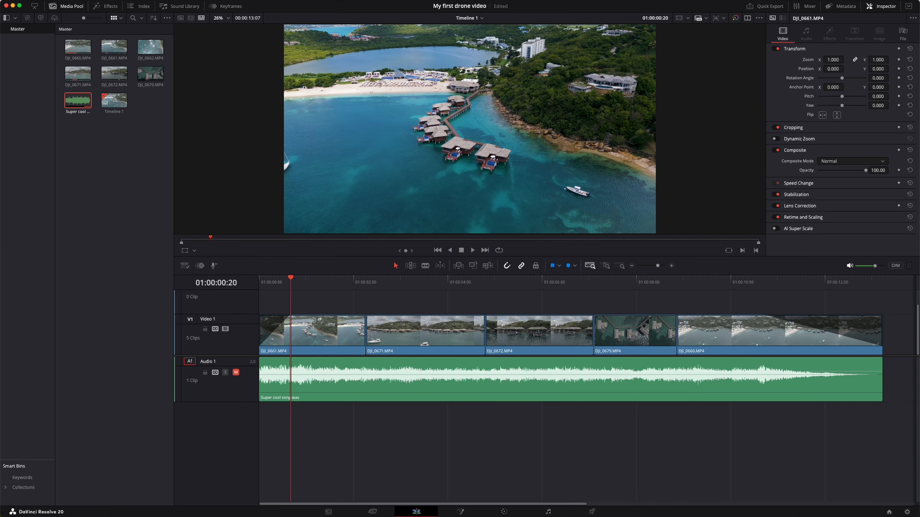
pyautogui.moveTo(141, 277); pyautogui.dragTo(259, 426)
pyautogui.hotkey('shift', 'z')
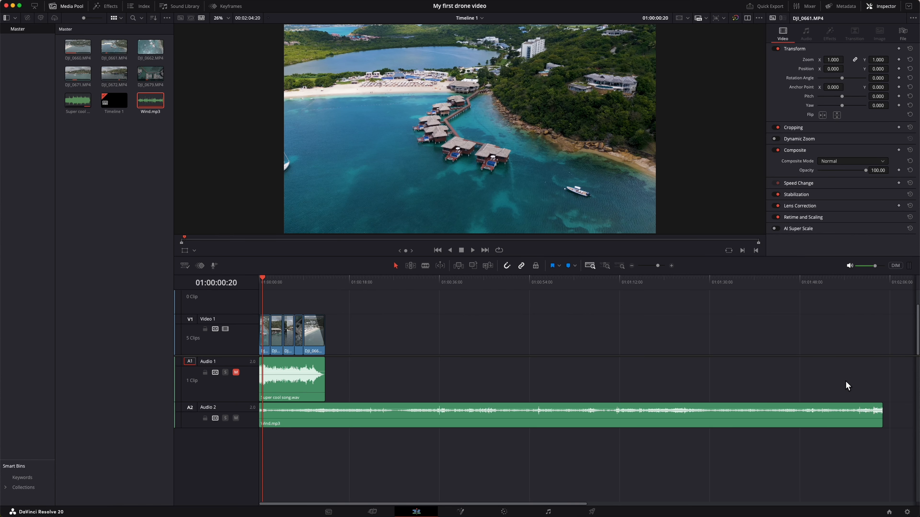
pyautogui.moveTo(881, 416); pyautogui.dragTo(324, 439)
pyautogui.hotkey('shift', 'z')
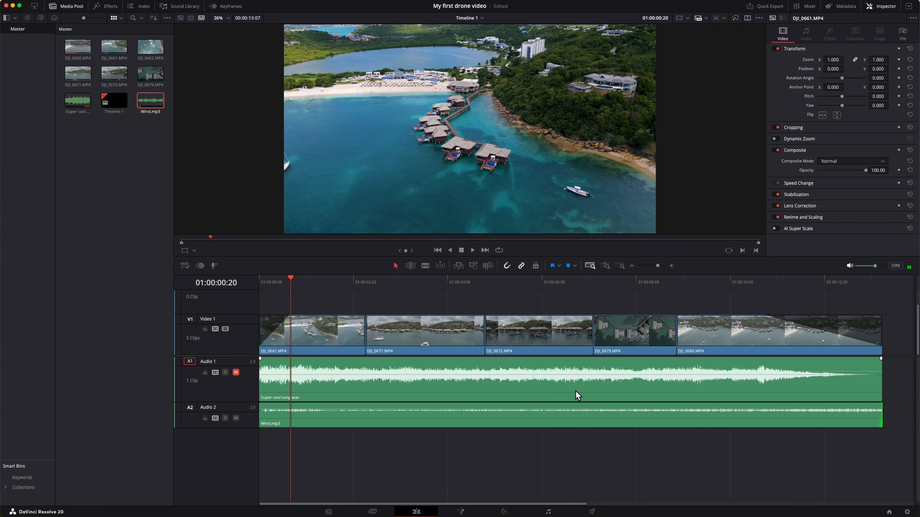
pyautogui.press('super+s')
# Split Wind.mp3 at the end of DJI_0661.MP4 and move the remaining piece to the start of DJI_0660.MP4.
pyautogui.click(537, 415)
pyautogui.moveTo(278, 285); pyautogui.dragTo(240, 276)
pyautogui.press('End')
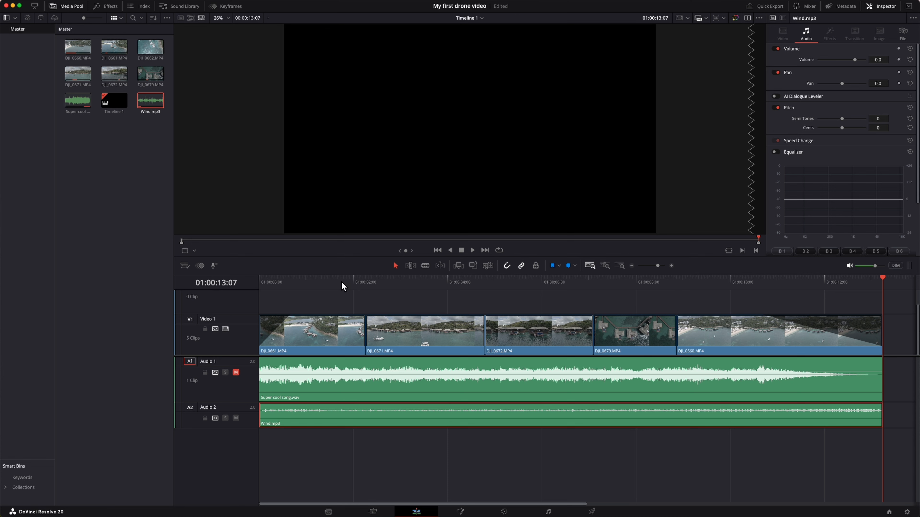
pyautogui.moveTo(286, 279); pyautogui.dragTo(364, 279)
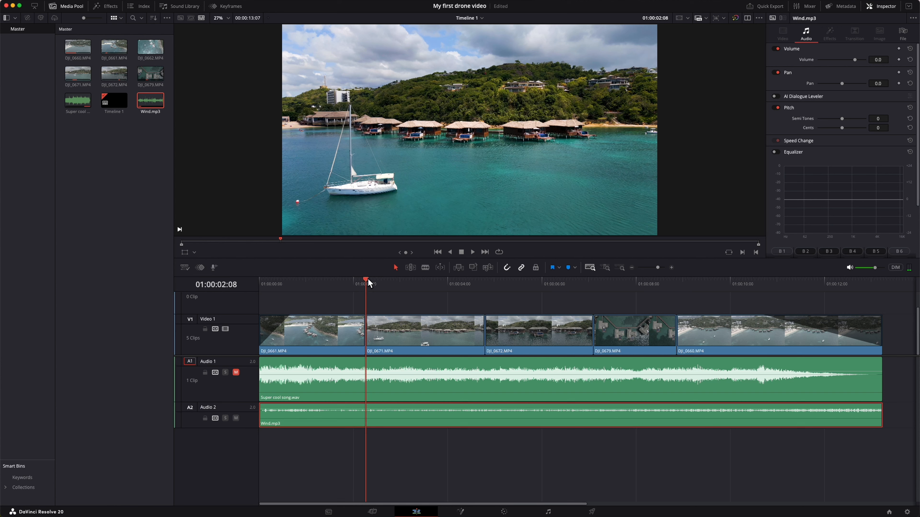
pyautogui.moveTo(367, 279)
pyautogui.mouseDown()
pyautogui.moveTo(401, 280)
pyautogui.moveTo(368, 279)
pyautogui.mouseUp()
pyautogui.press('super+b')
pyautogui.moveTo(368, 280); pyautogui.dragTo(676, 280)
pyautogui.moveTo(702, 418); pyautogui.dragTo(917, 415)
# Cut the second wind piece at the end of the video and delete the excess audio.
pyautogui.moveTo(539, 281); pyautogui.dragTo(676, 282)
pyautogui.press('super+b')
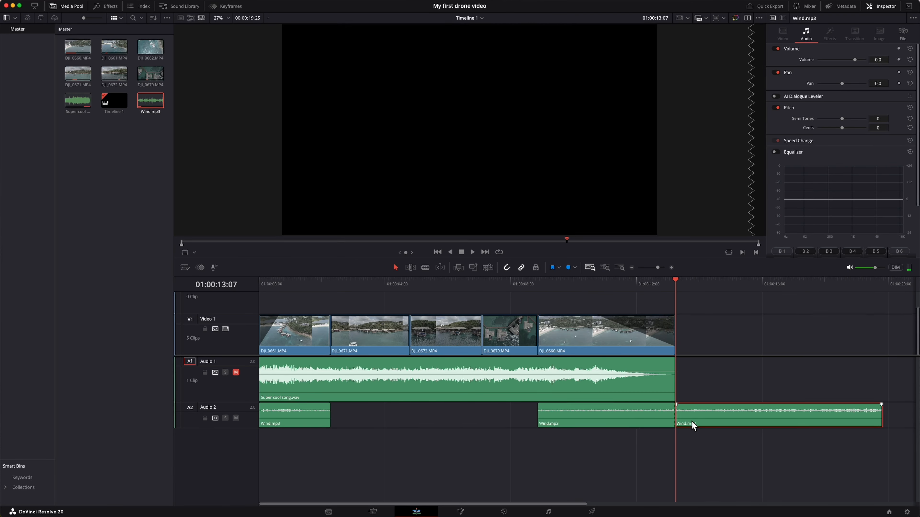
pyautogui.click(693, 425)
pyautogui.press('BackSpace')
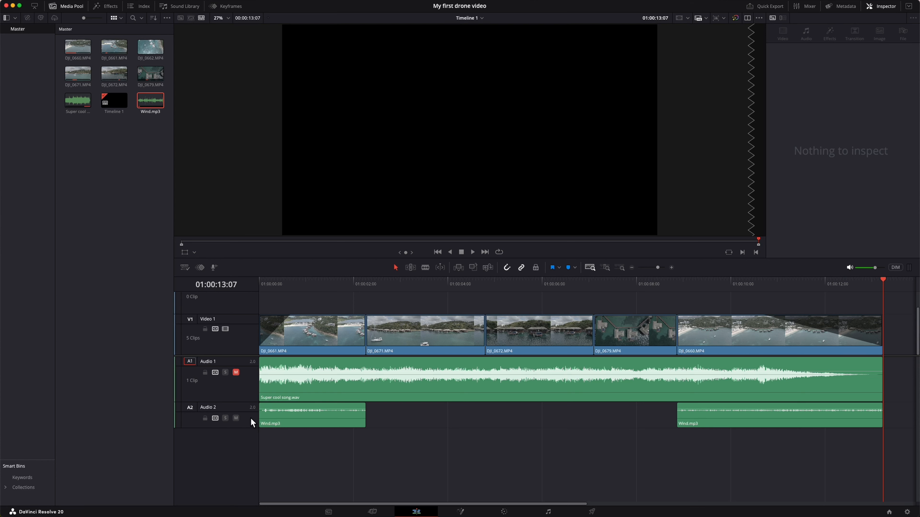
# Rename the Audio 2 track as Wind and adjust its track volume while listening to the playback.
pyautogui.click(246, 417)
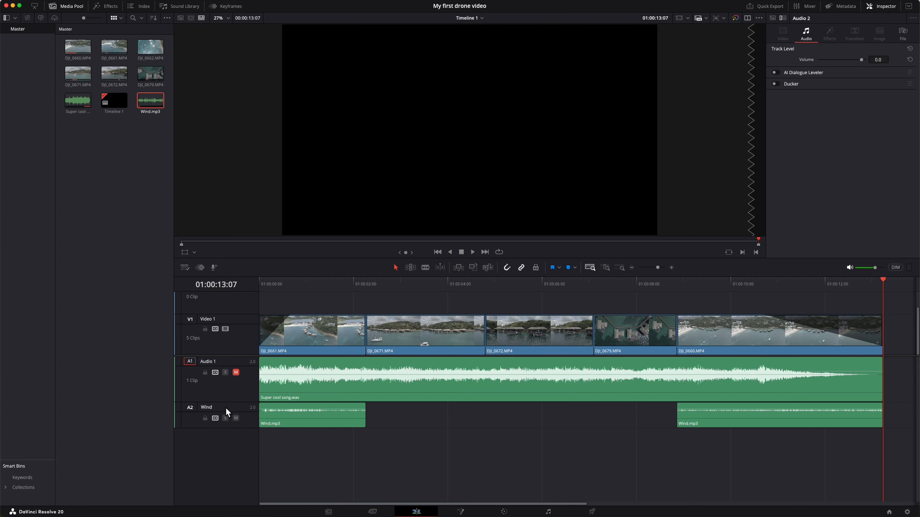
pyautogui.press('Return')
pyautogui.moveTo(863, 60); pyautogui.dragTo(861, 60)
pyautogui.moveTo(307, 285); pyautogui.dragTo(257, 283)
pyautogui.press('space')
pyautogui.press('space')
pyautogui.moveTo(854, 60); pyautogui.dragTo(858, 60)
pyautogui.press('space')
# Give the closing wind clip a long fade-out matching the video fade and add short fades at the other wind clip edges.
pyautogui.moveTo(881, 406); pyautogui.dragTo(789, 405)
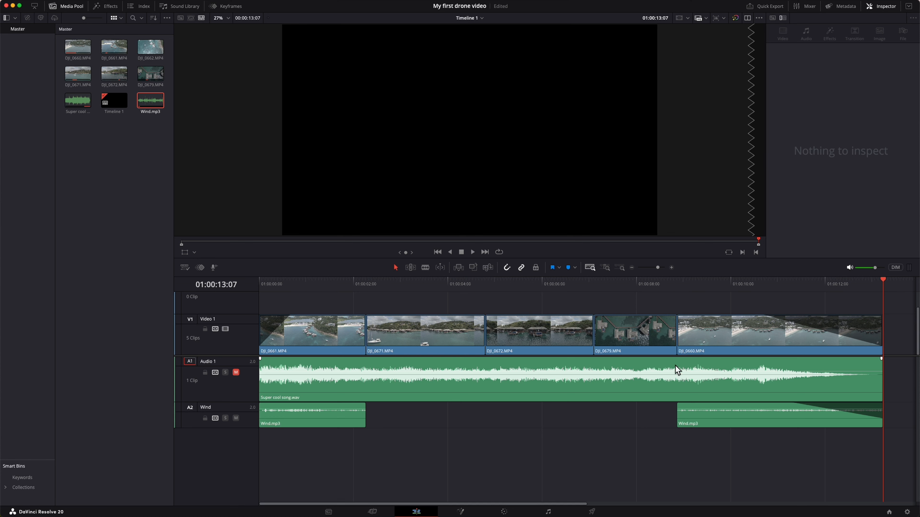
pyautogui.click(675, 283)
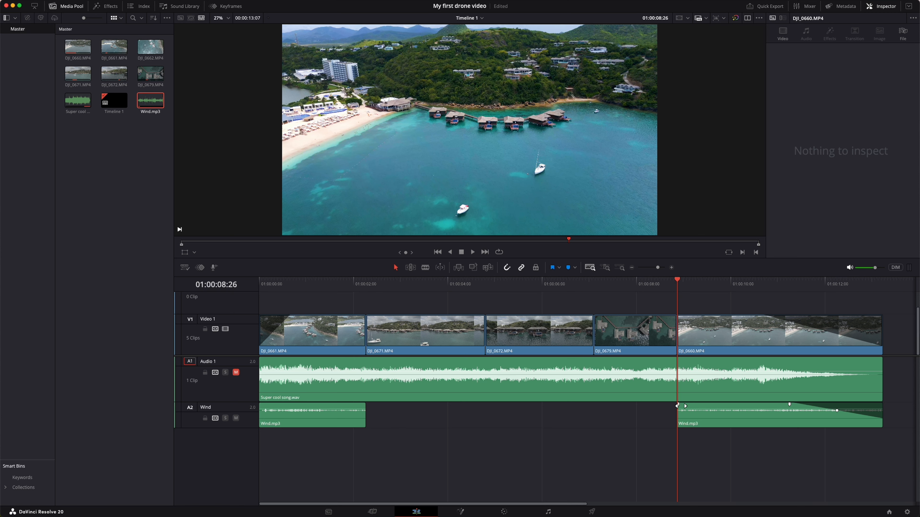
pyautogui.press('Home')
pyautogui.press('End')
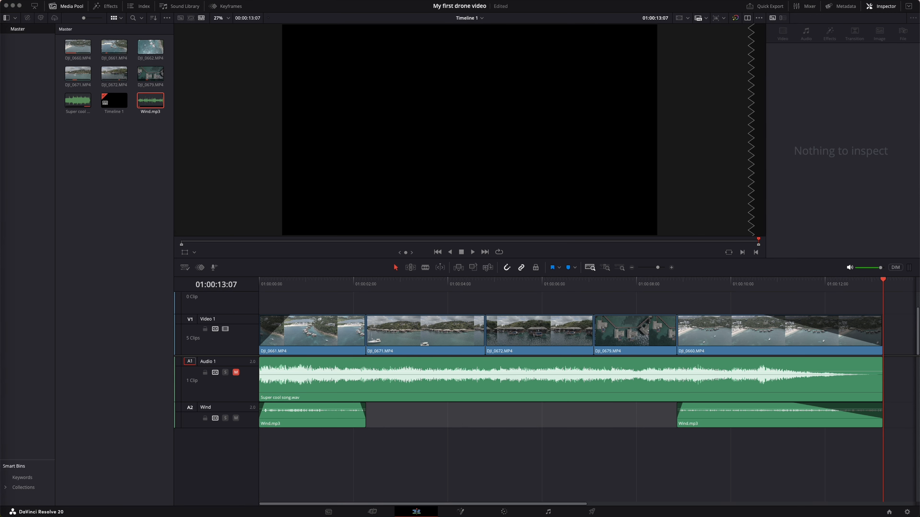
# Place Seagulls.mp3 on a new track below Wind from the timeline start and trim it to the video's end.
pyautogui.click(274, 279)
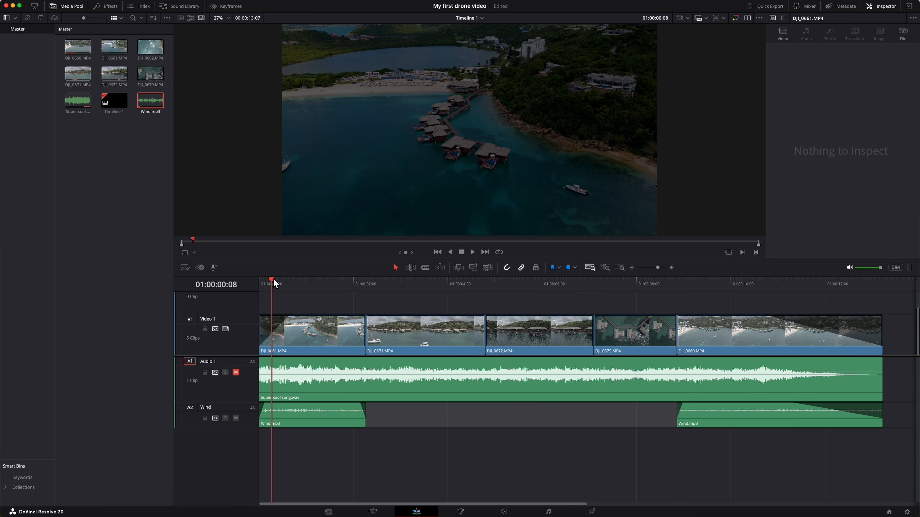
pyautogui.moveTo(273, 279); pyautogui.dragTo(303, 280)
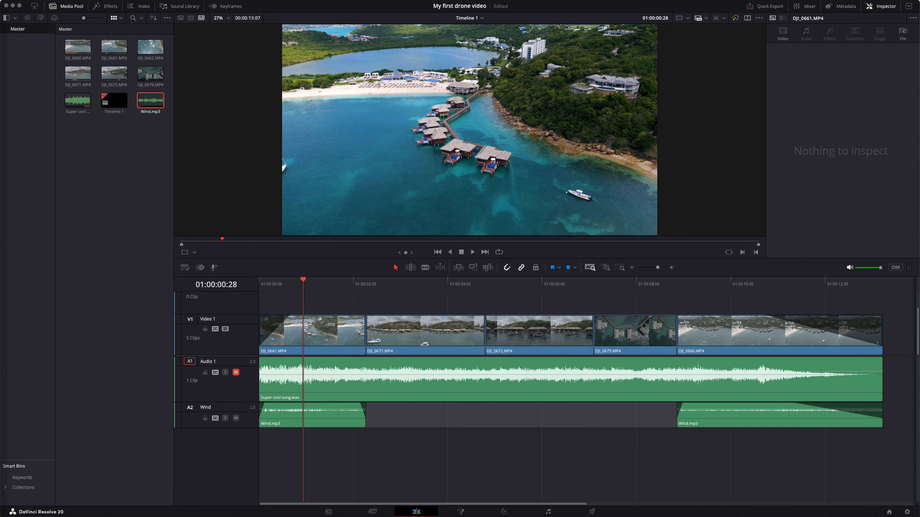
pyautogui.moveTo(230, 284); pyautogui.dragTo(258, 452)
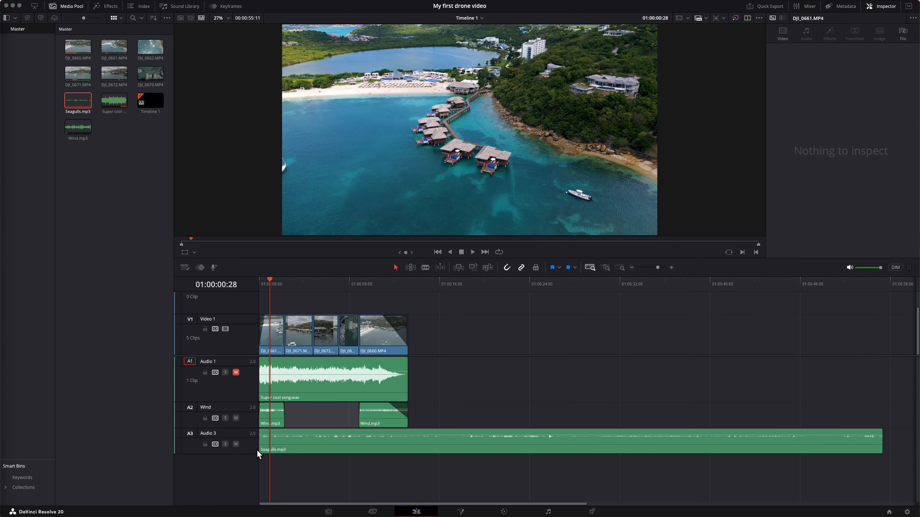
pyautogui.moveTo(884, 452); pyautogui.dragTo(411, 464)
# Rename the third audio track as Seagulls and cut Seagulls.mp3 down to faded pieces under DJI_0661.MP4 and DJI_0672.MP4.
pyautogui.click(344, 451)
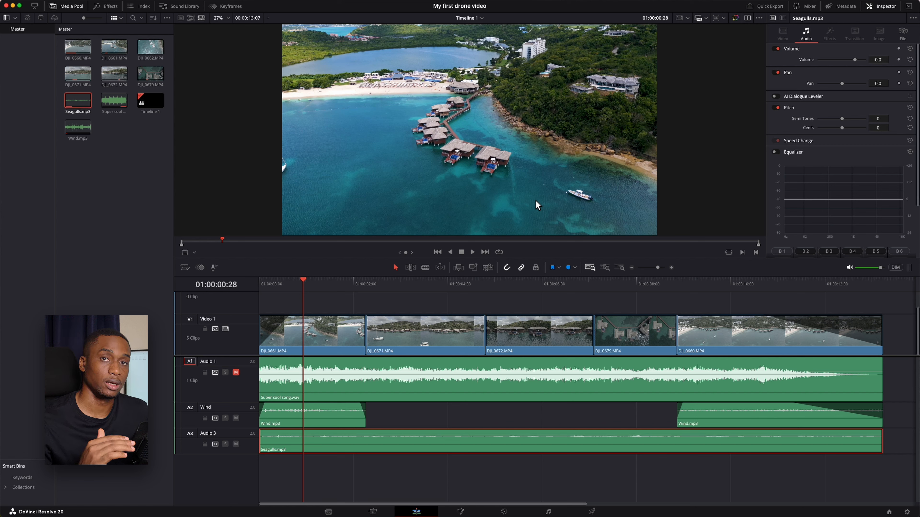
pyautogui.click(542, 280)
pyautogui.click(266, 280)
pyautogui.click(369, 279)
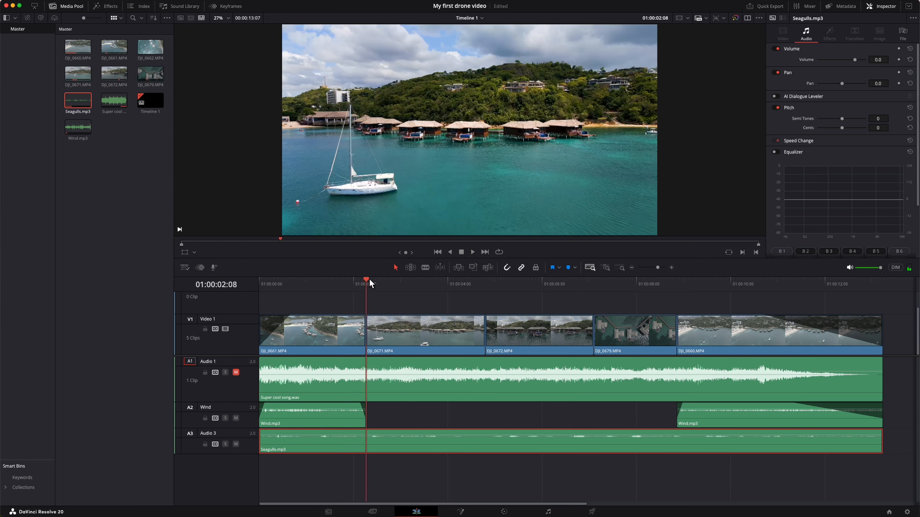
pyautogui.press('super+b')
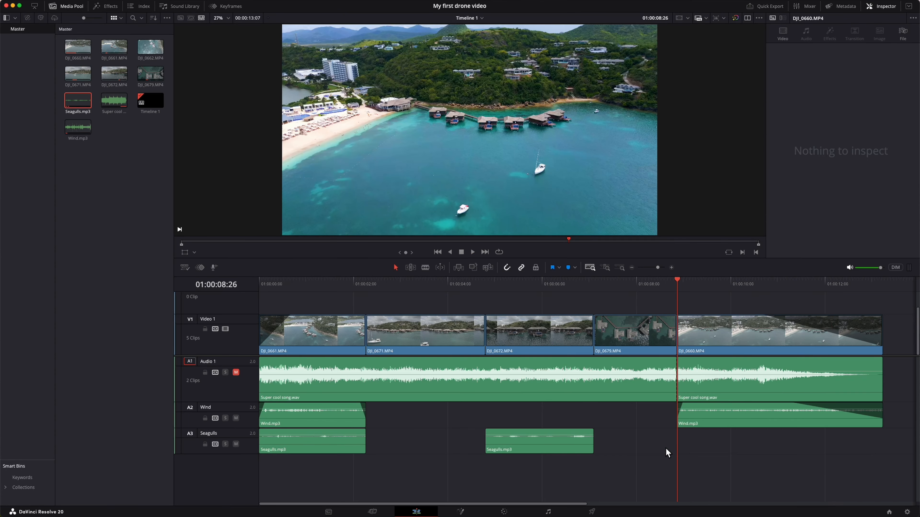
pyautogui.click(359, 437)
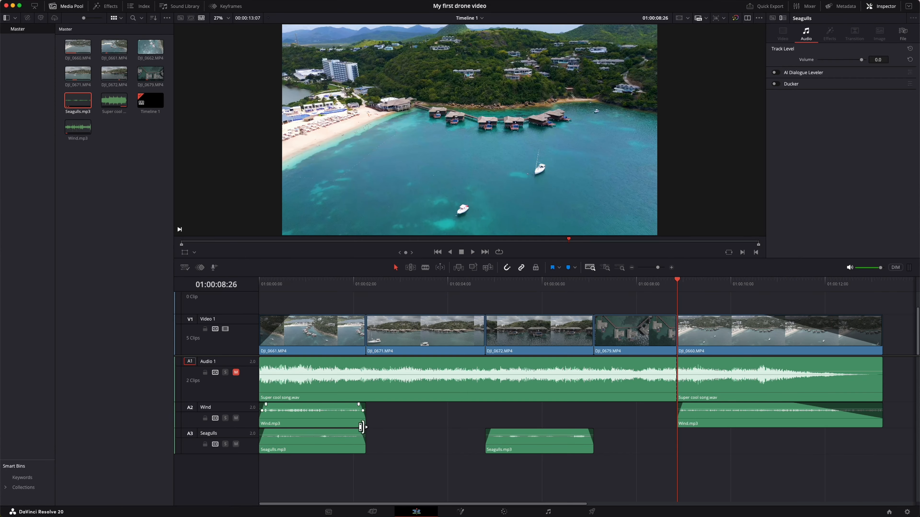
pyautogui.click(349, 280)
pyautogui.press('space')
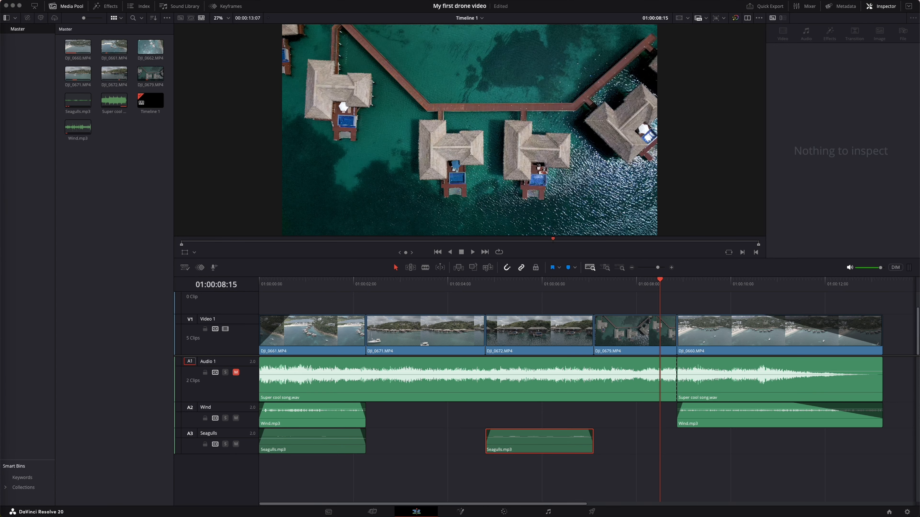
# Place Waves.mp3 on a new track below Seagulls from the timeline start and solo that track for playback.
pyautogui.moveTo(1, 348); pyautogui.dragTo(297, 476)
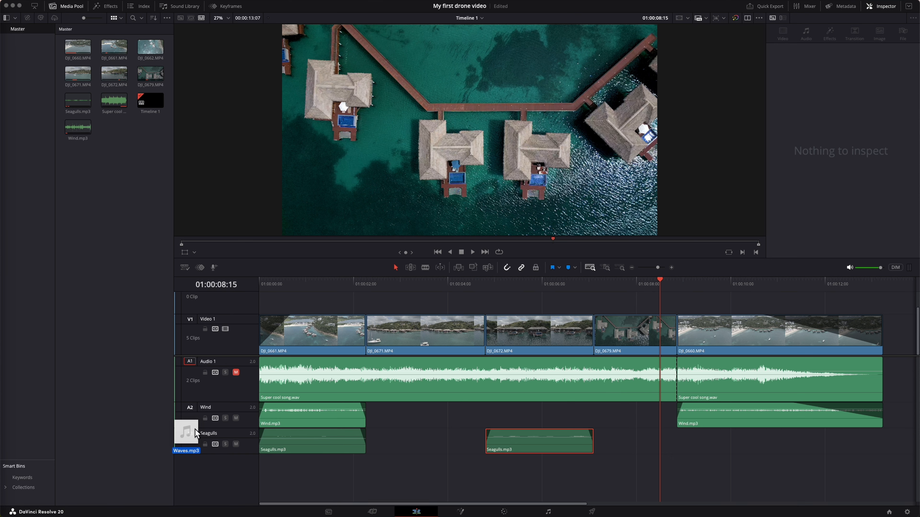
pyautogui.moveTo(195, 429); pyautogui.dragTo(270, 467)
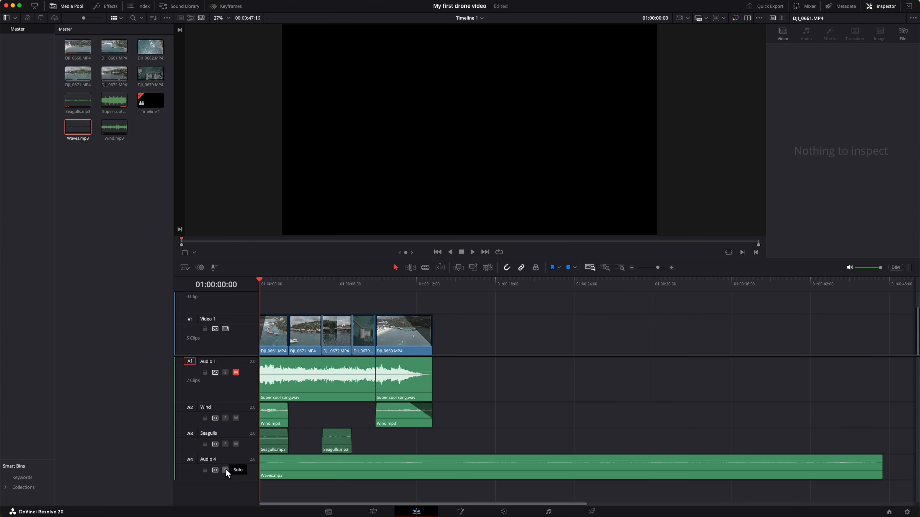
pyautogui.click(226, 470)
pyautogui.press('space')
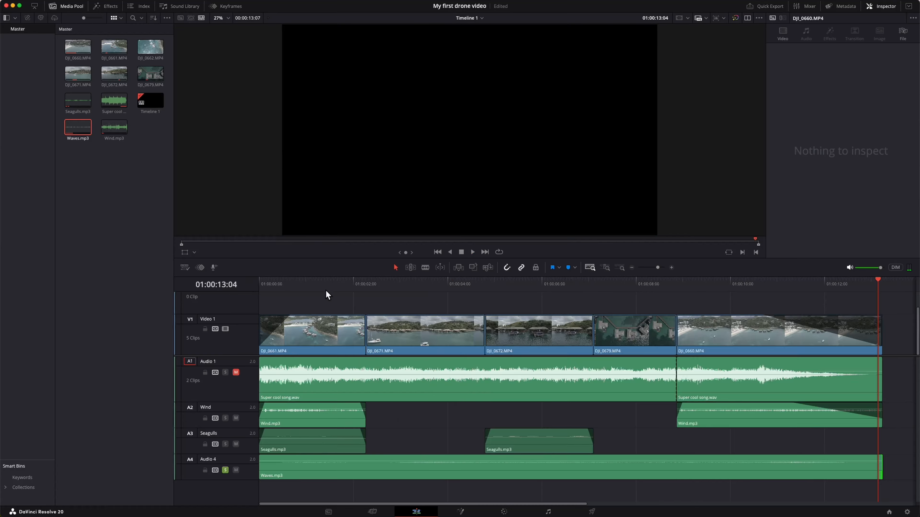
# Keep Waves.mp3 only under DJI_0661.MP4 and DJI_0660.MP4, and set the Audio 4 track volume to -13.0.
pyautogui.click(282, 280)
pyautogui.moveTo(281, 279); pyautogui.dragTo(697, 283)
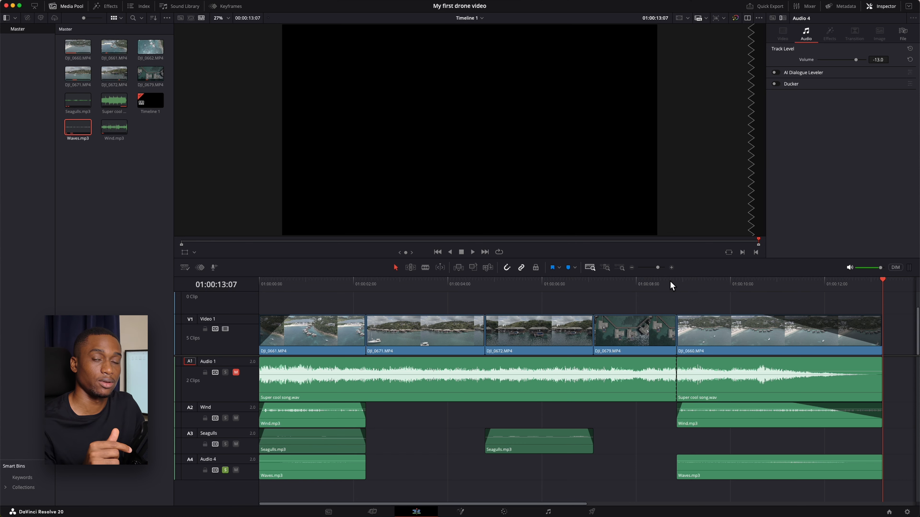
pyautogui.click(374, 282)
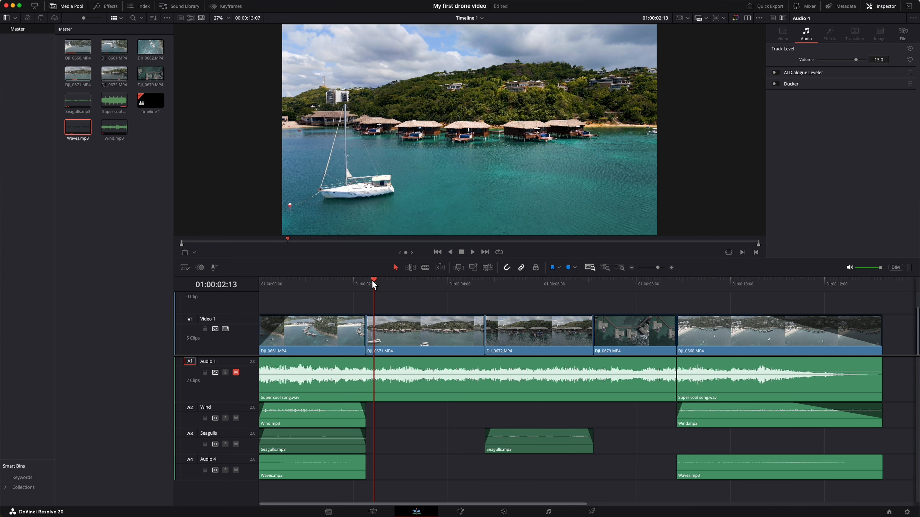
# Fill the Wind track's gap between DJI_0661.MP4 and DJI_0660.MP4 with a faded copy of Wind.mp3 and lower that clip's volume.
pyautogui.moveTo(372, 280); pyautogui.dragTo(641, 293)
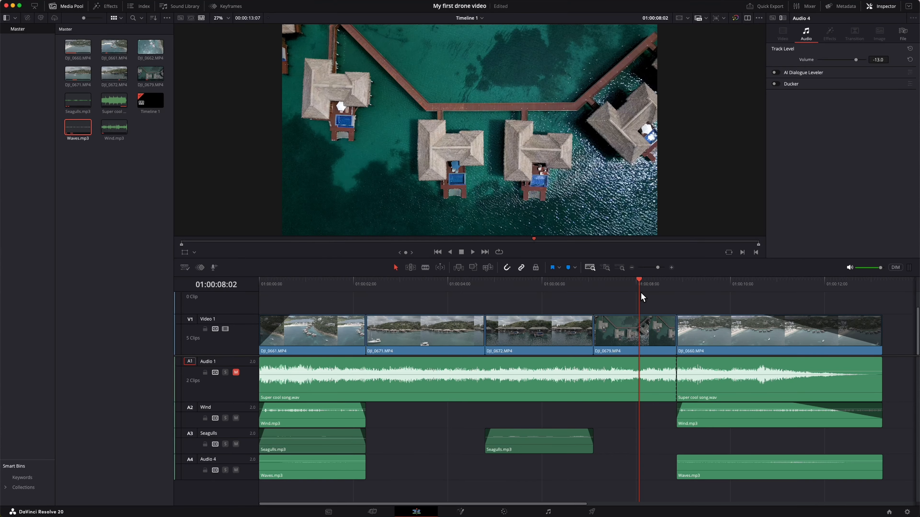
pyautogui.click(361, 421)
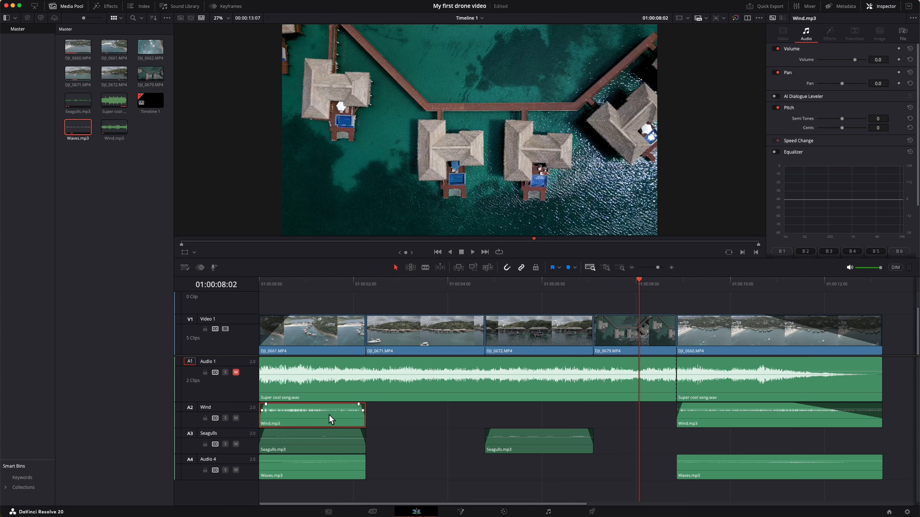
pyautogui.moveTo(317, 423); pyautogui.dragTo(675, 420)
pyautogui.moveTo(887, 60); pyautogui.dragTo(882, 59)
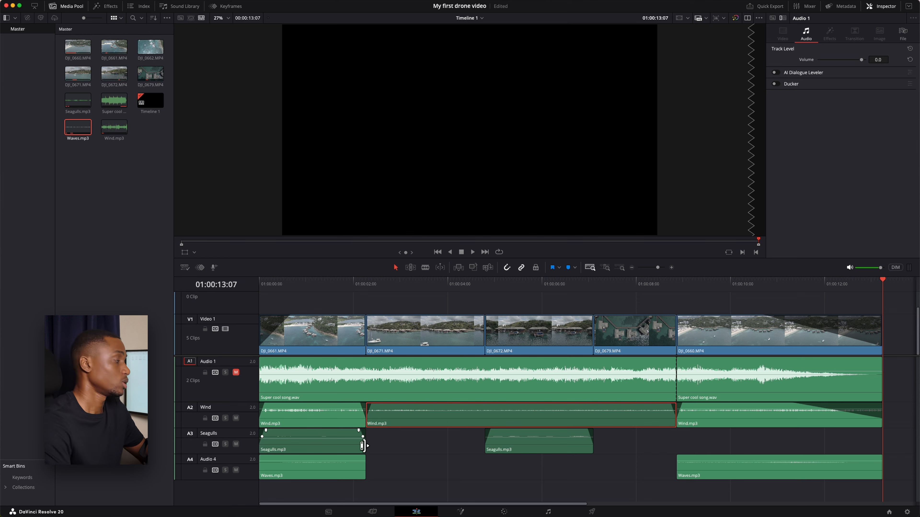
# Extend the end of the first Seagulls.mp3 clip and both ends of the second slightly past their shots.
pyautogui.moveTo(363, 446); pyautogui.dragTo(373, 445)
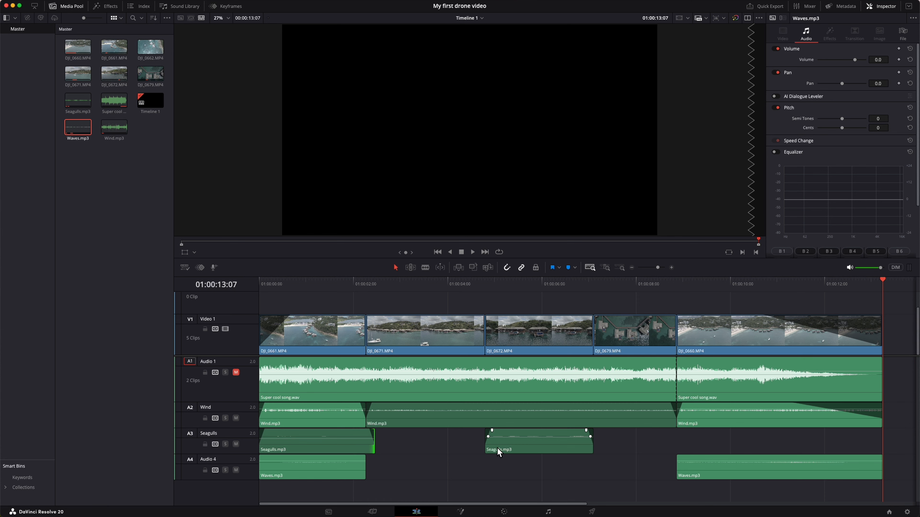
pyautogui.moveTo(486, 447); pyautogui.dragTo(483, 446)
pyautogui.moveTo(594, 444); pyautogui.dragTo(602, 445)
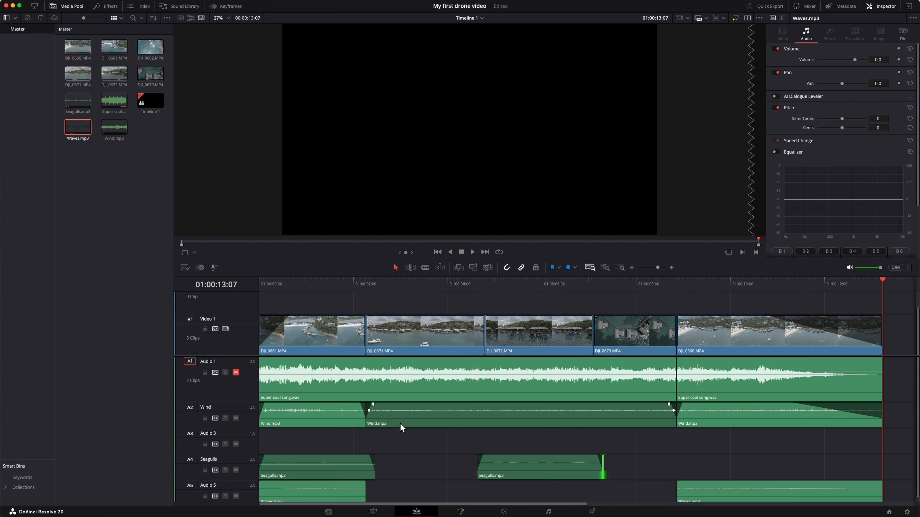
# Move the middle Wind.mp3 clip to a new track below Wind, overlap its ends with the neighboring clips, and name the track Light wind.
pyautogui.moveTo(400, 424); pyautogui.dragTo(390, 447)
pyautogui.write('Light wind')
pyautogui.press('Return')
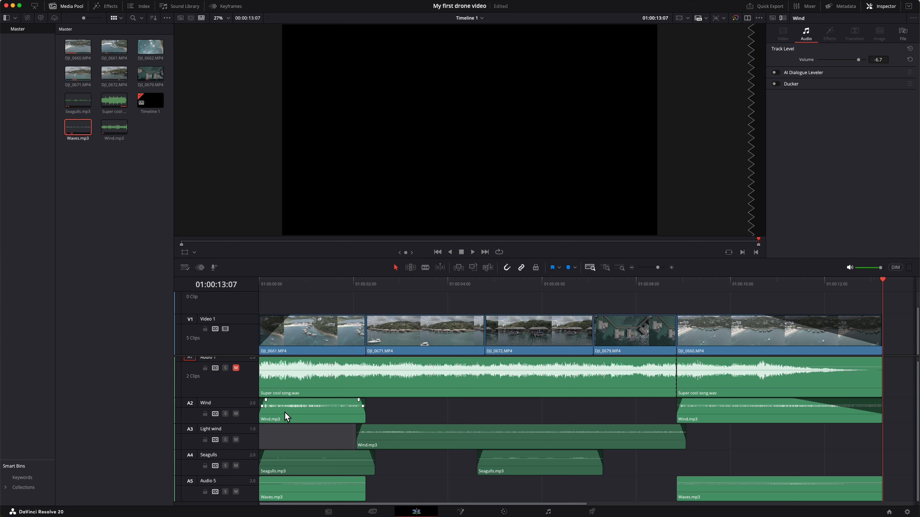
# Change the track color of Wind and Light wind to Tan and of Seagulls to Orange.
pyautogui.rightClick(246, 412)
pyautogui.moveTo(292, 482)
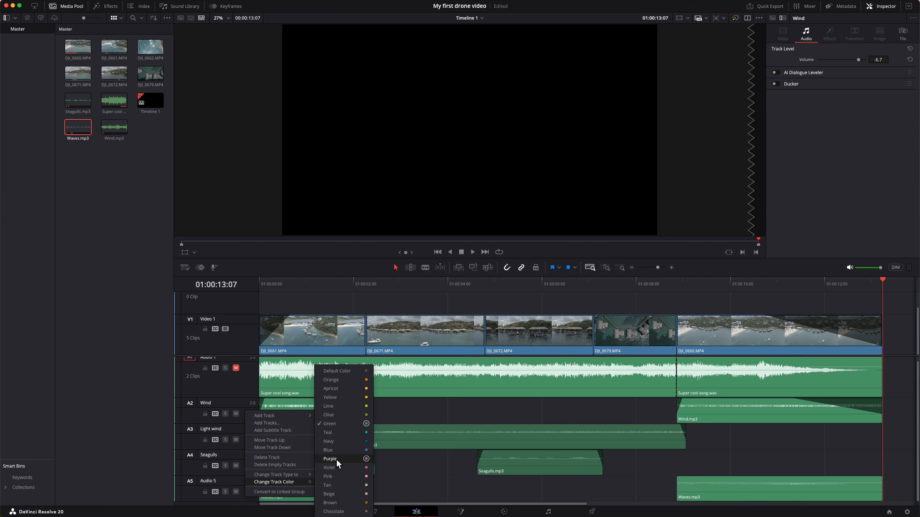
pyautogui.click(328, 485)
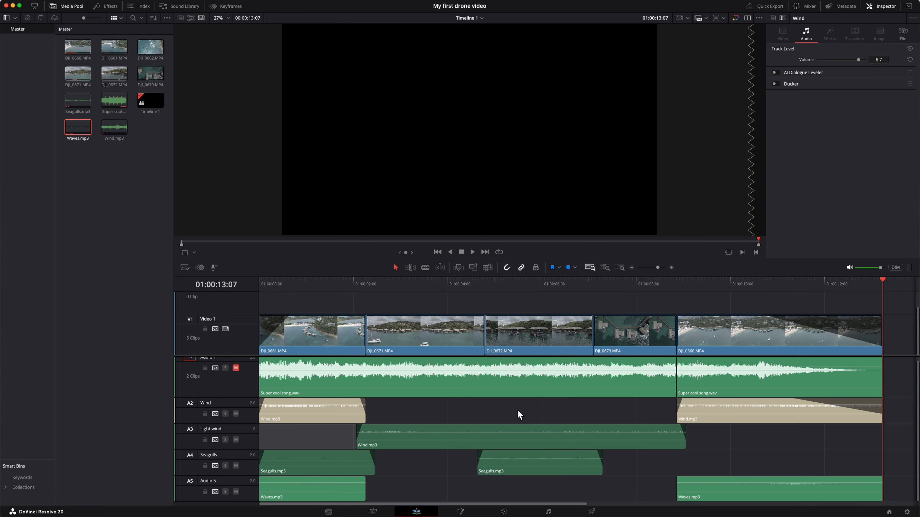
pyautogui.click(247, 444)
pyautogui.rightClick(246, 444)
pyautogui.moveTo(286, 428)
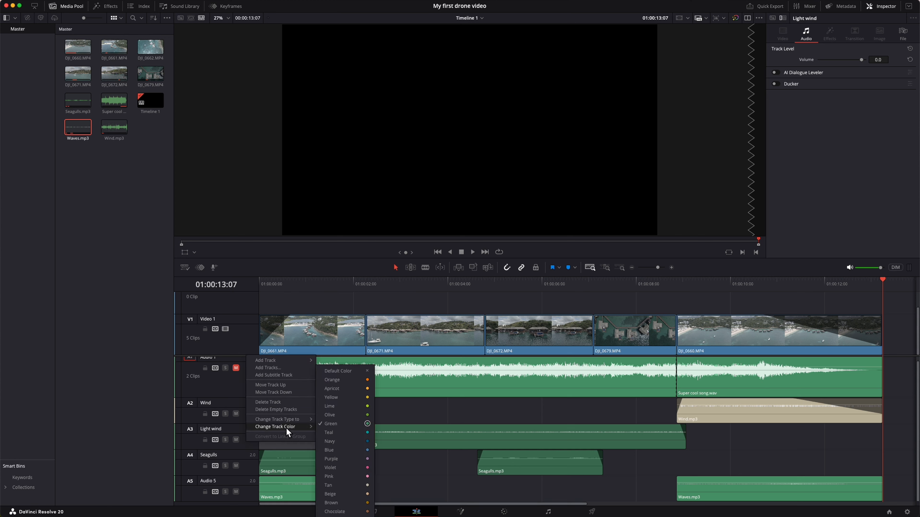
pyautogui.click(332, 482)
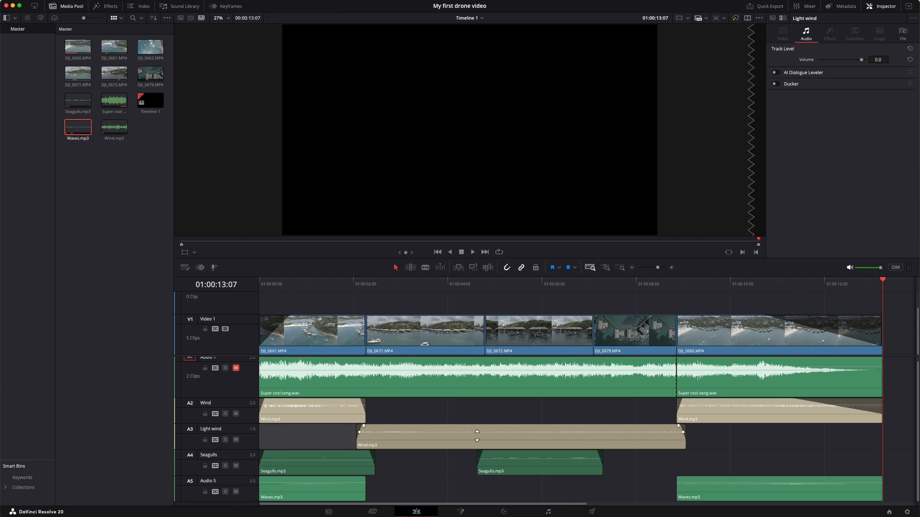
pyautogui.rightClick(250, 468)
pyautogui.moveTo(263, 453)
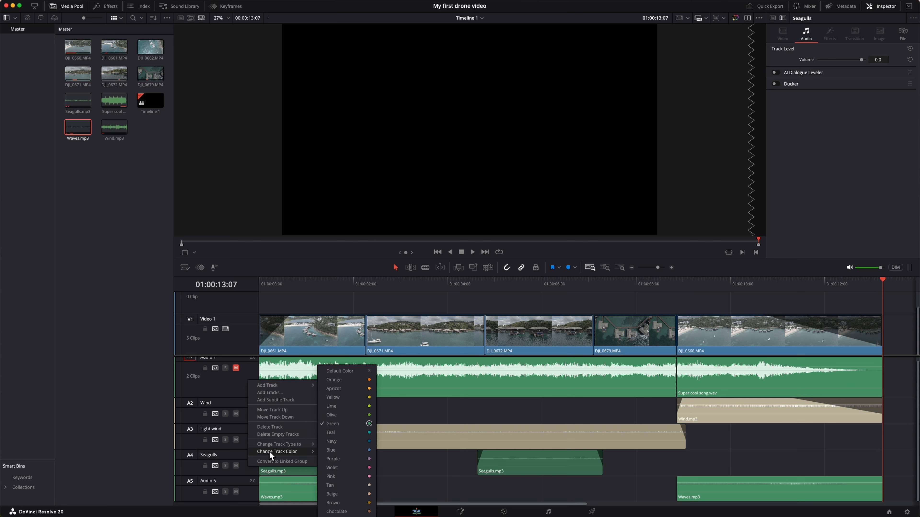
pyautogui.click(348, 380)
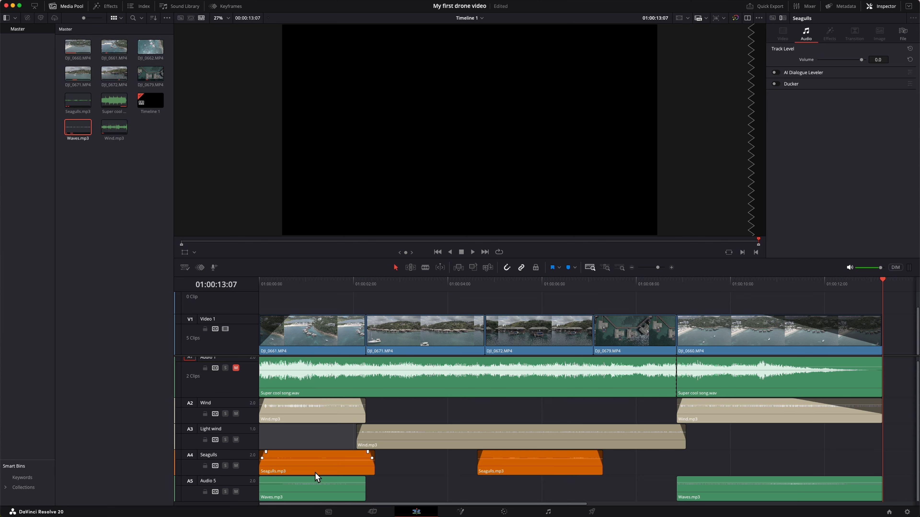
# Try Navy as the track color of the Waves.mp3 track, Audio 5.
pyautogui.rightClick(255, 497)
pyautogui.moveTo(279, 475)
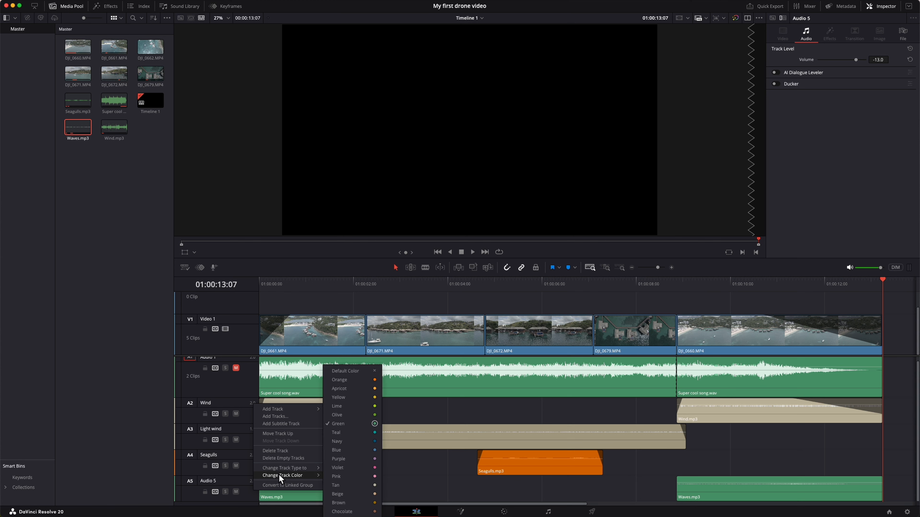
pyautogui.click(362, 441)
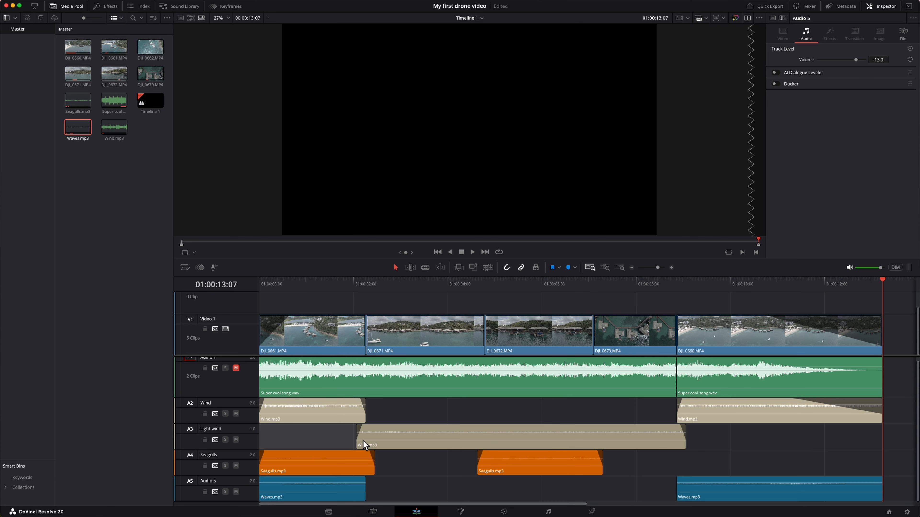
# Change the Audio 5 track color to Teal.
pyautogui.rightClick(253, 497)
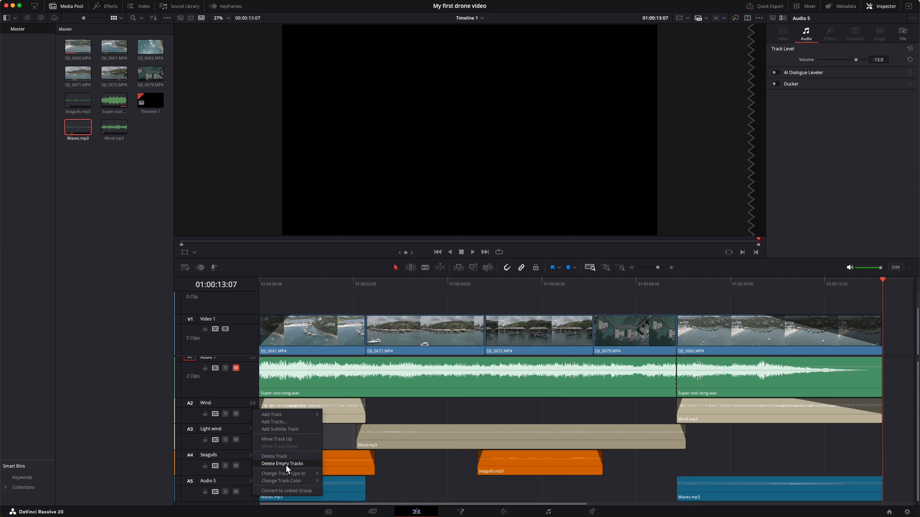
pyautogui.moveTo(291, 480)
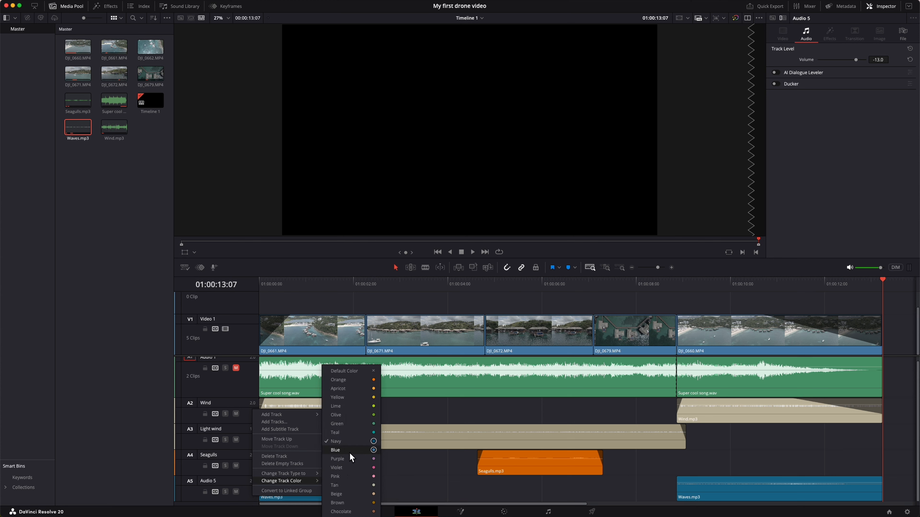
pyautogui.click(346, 431)
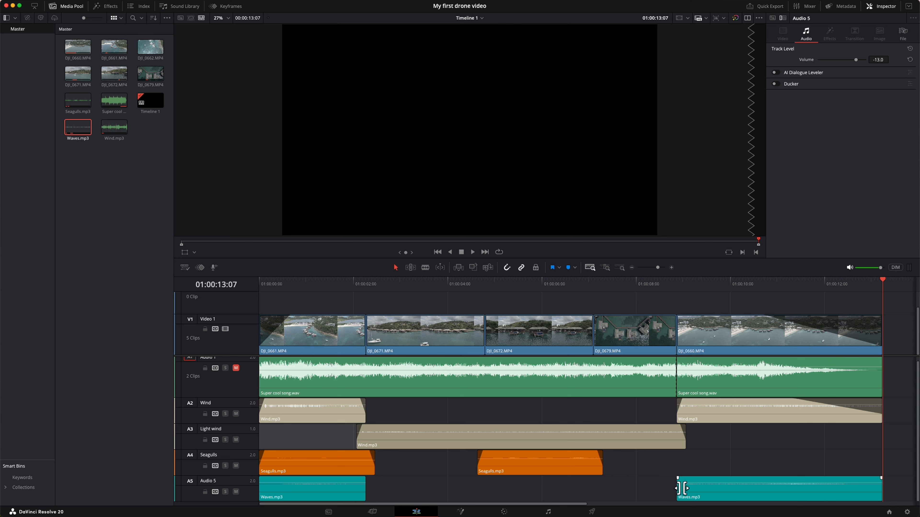
# Extend the facing ends of both Waves.mp3 clips slightly past their shots and add fades, with a long fade-out on the last clip.
pyautogui.moveTo(678, 491)
pyautogui.mouseDown()
pyautogui.moveTo(668, 494)
pyautogui.moveTo(677, 480)
pyautogui.mouseUp()
pyautogui.moveTo(881, 478); pyautogui.dragTo(813, 478)
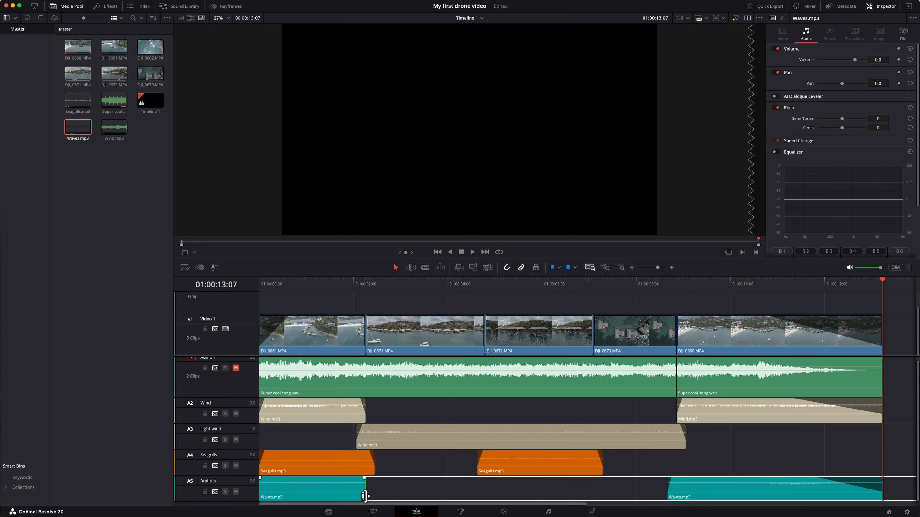
pyautogui.moveTo(366, 493); pyautogui.dragTo(374, 493)
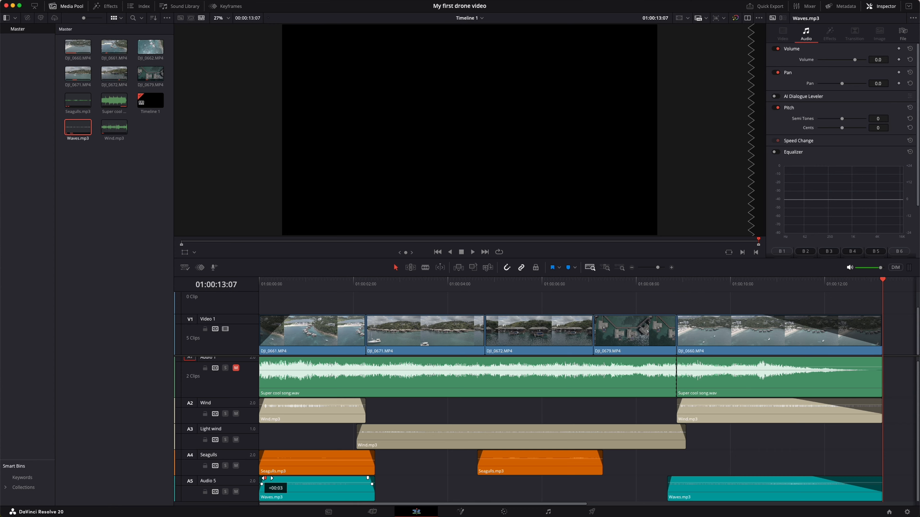
# Unmute the Audio 1 music track and set its volume to -10.0 while playing the video from the start.
pyautogui.click(268, 282)
pyautogui.press('space')
pyautogui.click(235, 368)
pyautogui.press('Home')
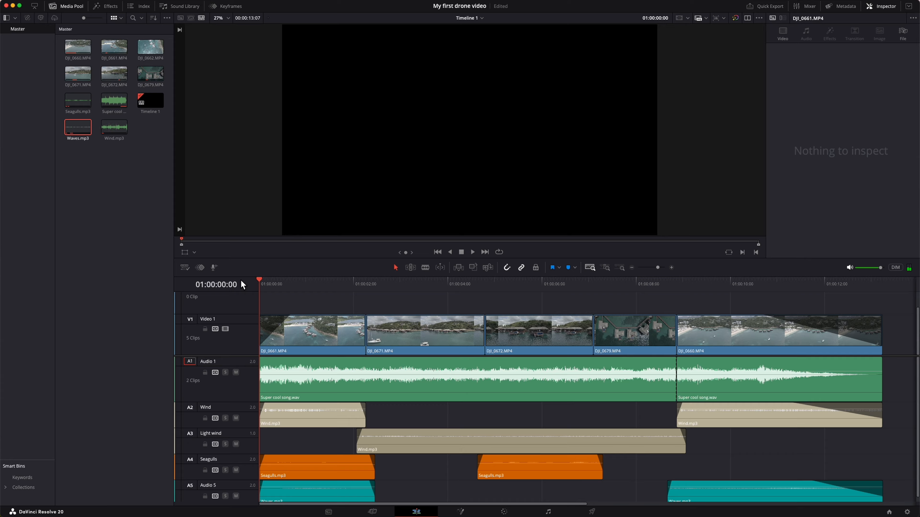
pyautogui.press('space')
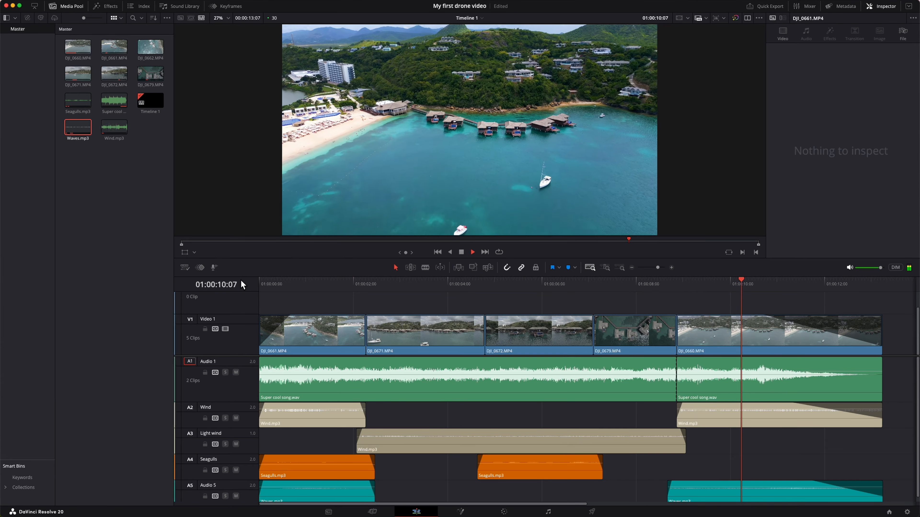
pyautogui.click(485, 388)
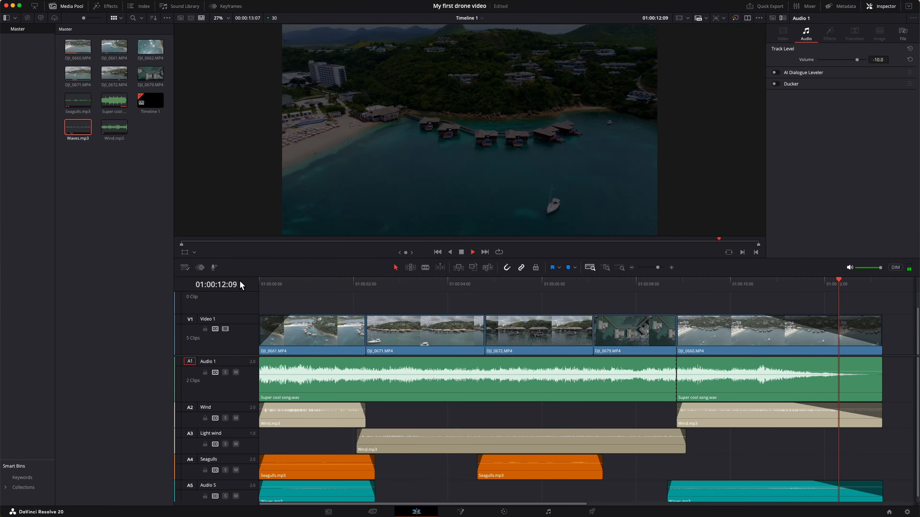
pyautogui.click(381, 295)
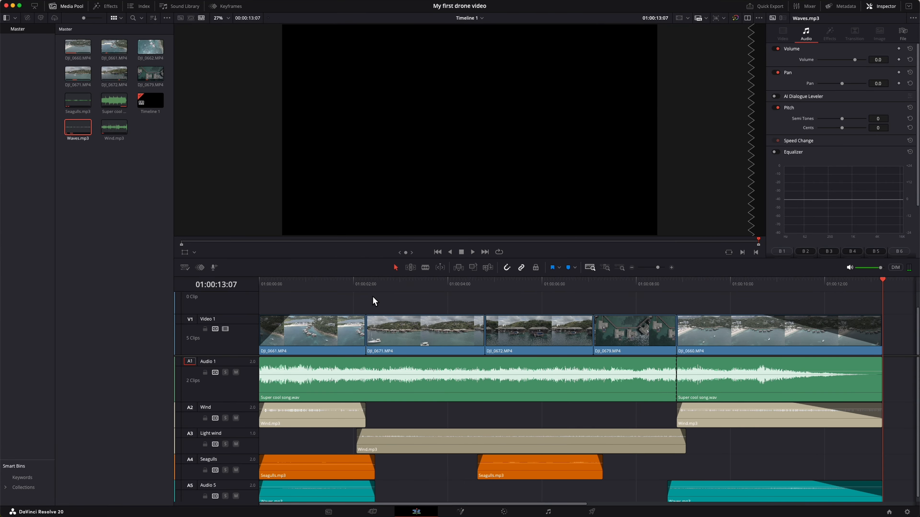
# Go to the Deliver page and apply the YouTube 2160p render preset.
pyautogui.click(591, 512)
pyautogui.hscroll(5, 81, 43)
pyautogui.click(90, 39)
pyautogui.click(100, 64)
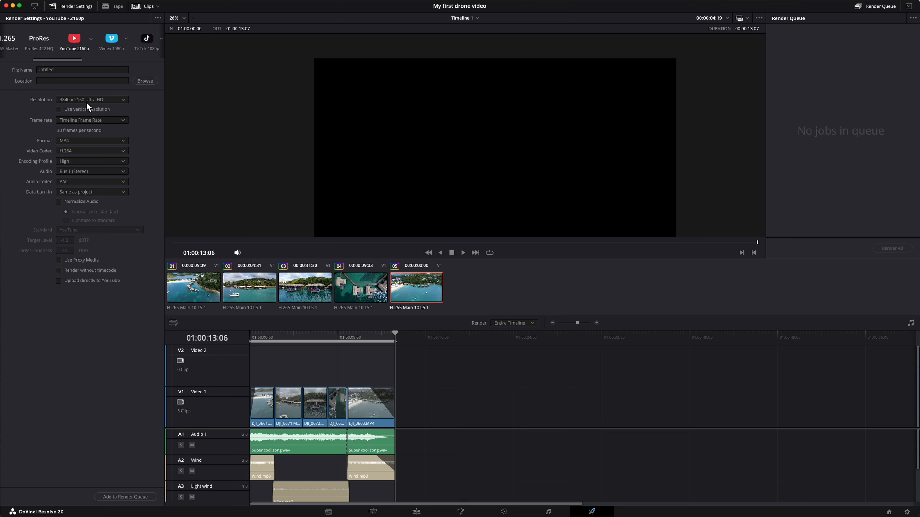
# Name the render file My drone video and set its destination to the World Class Videos folder in Movies.
pyautogui.doubleClick(46, 70)
pyautogui.write('My drone video')
pyautogui.click(145, 81)
pyautogui.click(196, 161)
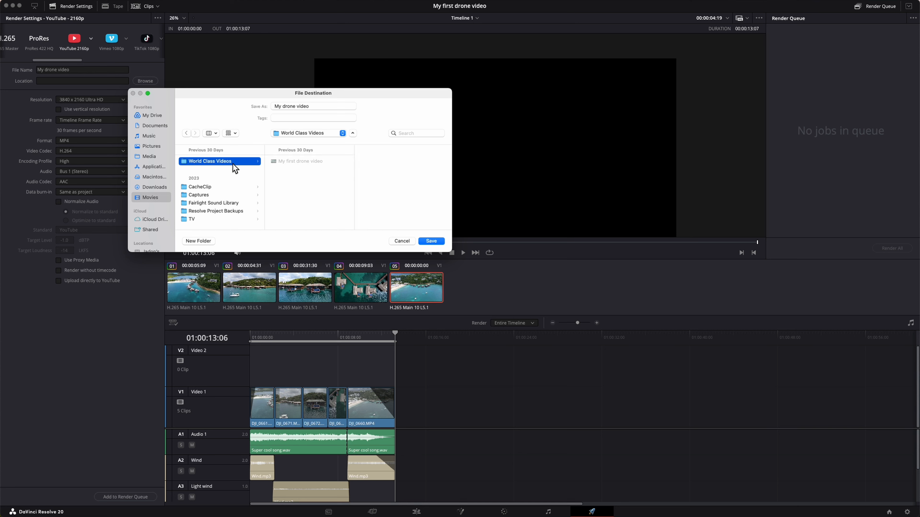
pyautogui.click(427, 242)
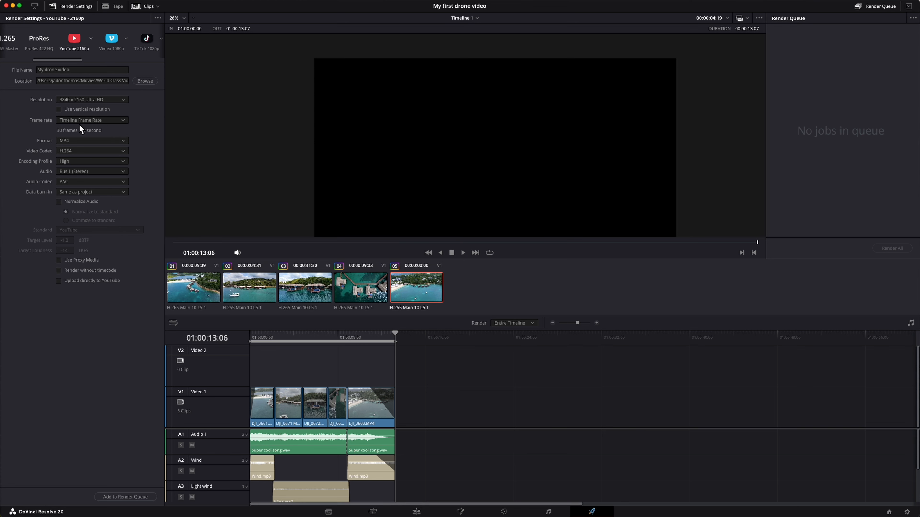